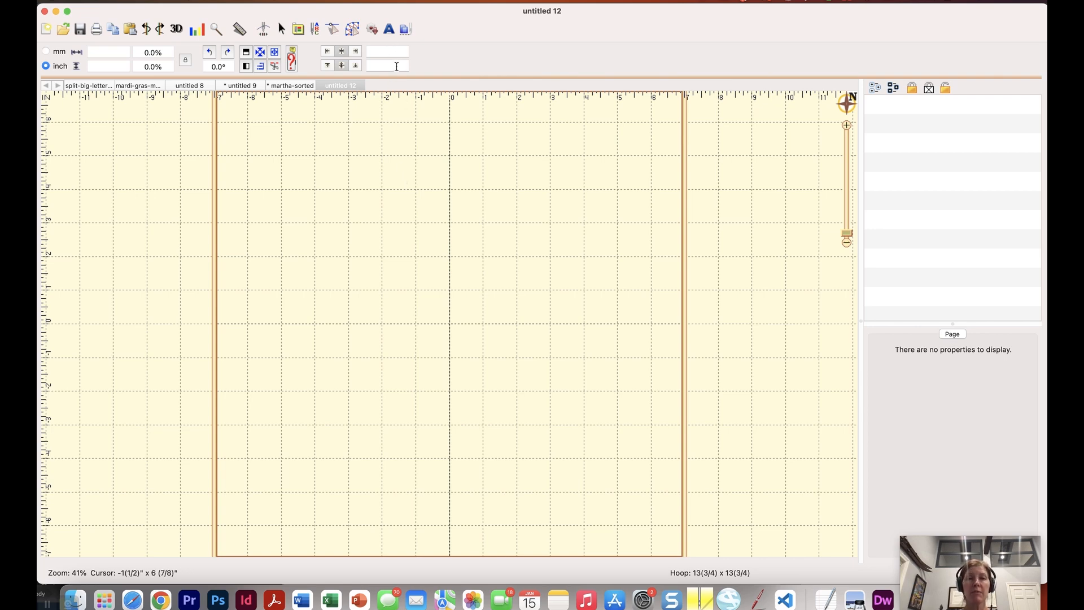
Add a new lettering object to the blank page and set its font to Sporty Summer Serif.
{"action": "left_click", "coordinate": [388, 31]}
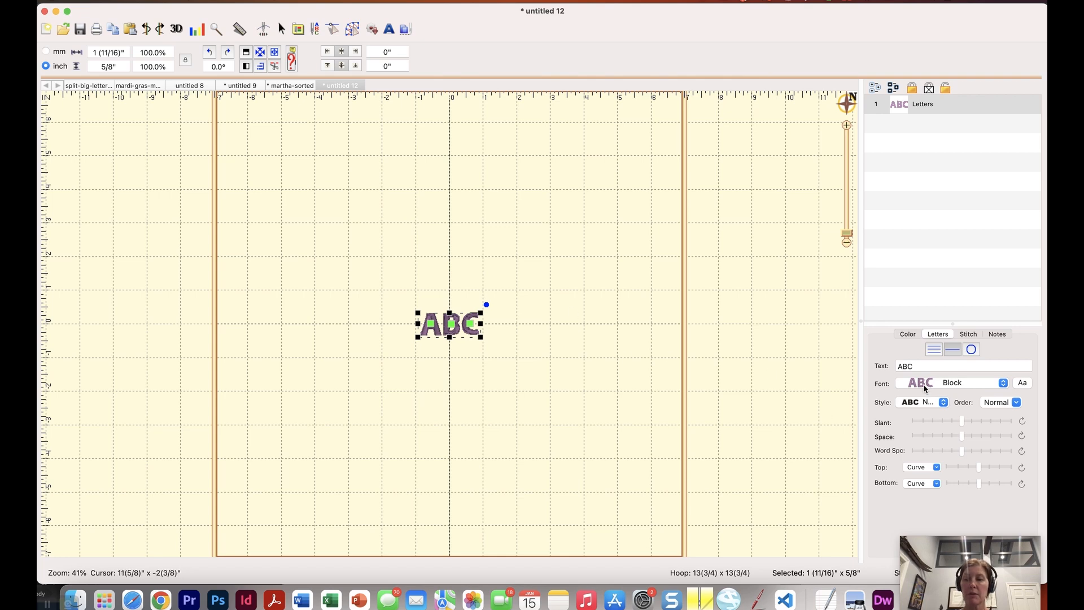
{"action": "left_click", "coordinate": [923, 384]}
{"action": "scroll", "coordinate": [938, 384], "scroll_direction": "down", "scroll_amount": 5}
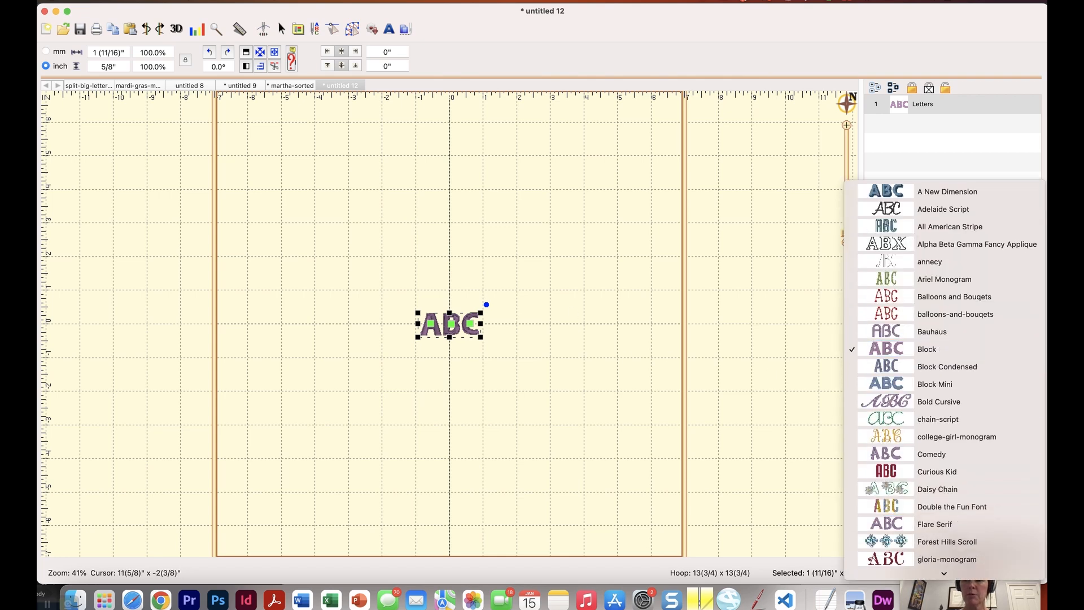
{"action": "scroll", "coordinate": [932, 539], "scroll_direction": "down", "scroll_amount": 3}
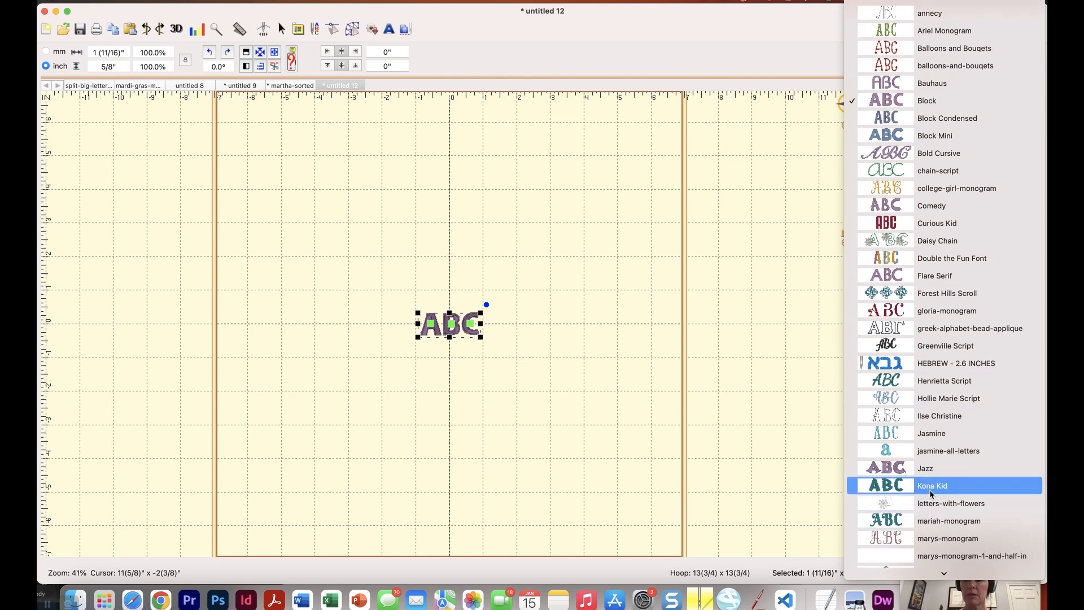
{"action": "scroll", "coordinate": [932, 525], "scroll_direction": "down", "scroll_amount": 10}
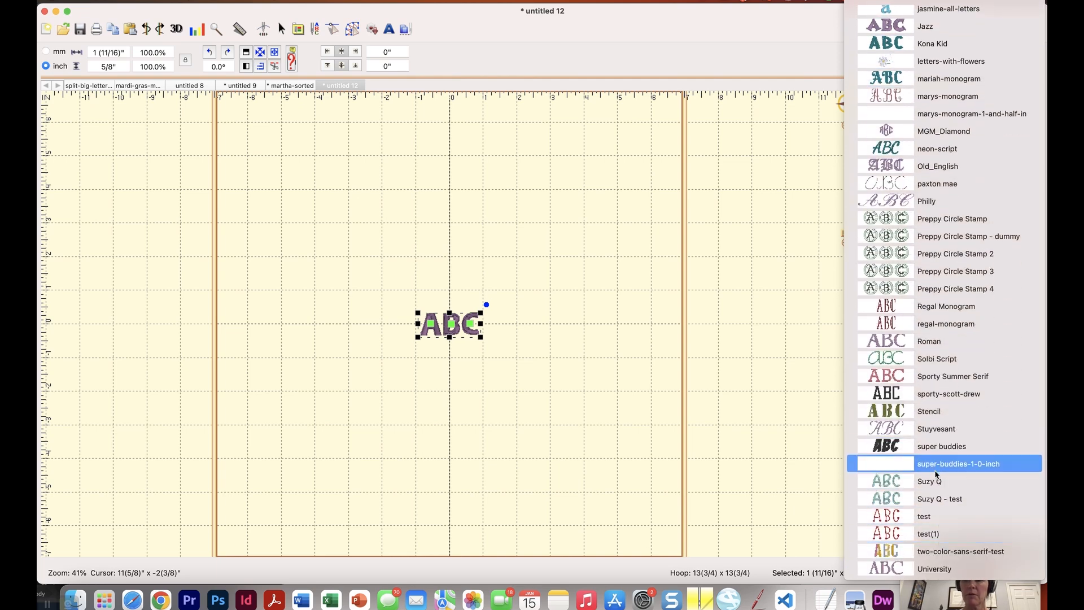
{"action": "left_click", "coordinate": [928, 377]}
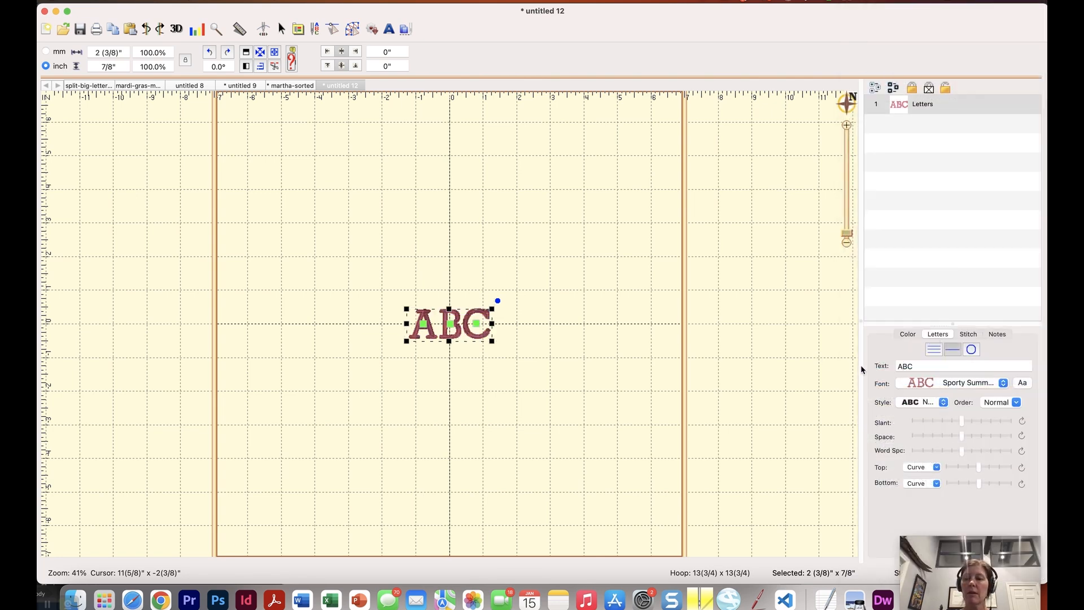
Replace the default ABC lettering with the six-letter first name and enlarge it to about 4 13/16" wide by 1 9/16" tall.
{"action": "left_click", "coordinate": [931, 364]}
{"action": "type", "text": "Martha"}
{"action": "key", "text": "Return"}
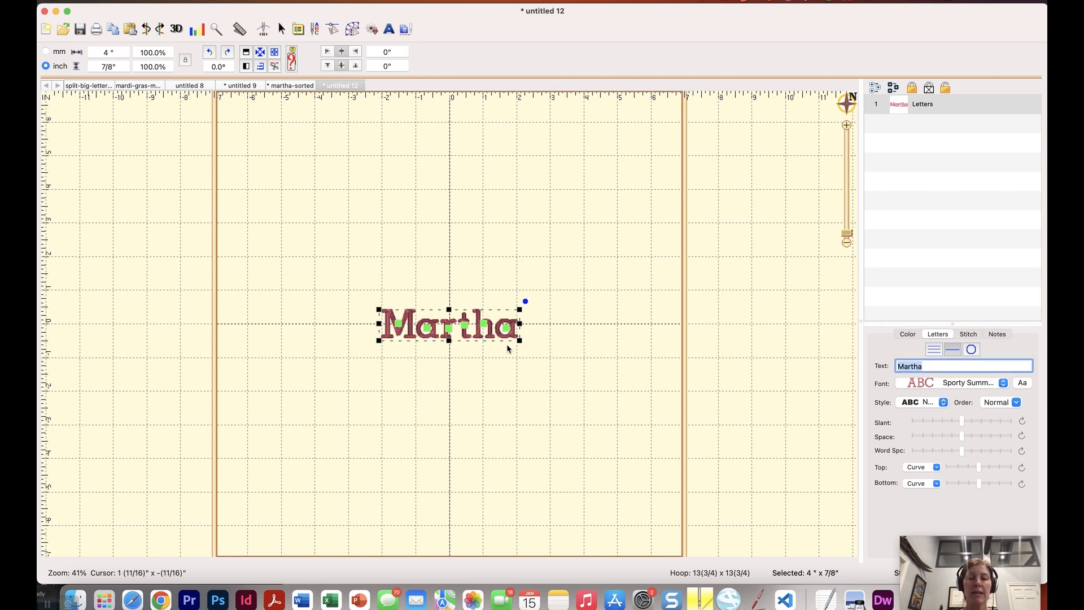
{"action": "left_click_drag", "start_coordinate": [520, 340], "coordinate": [469, 293]}
{"action": "left_click", "coordinate": [589, 357]}
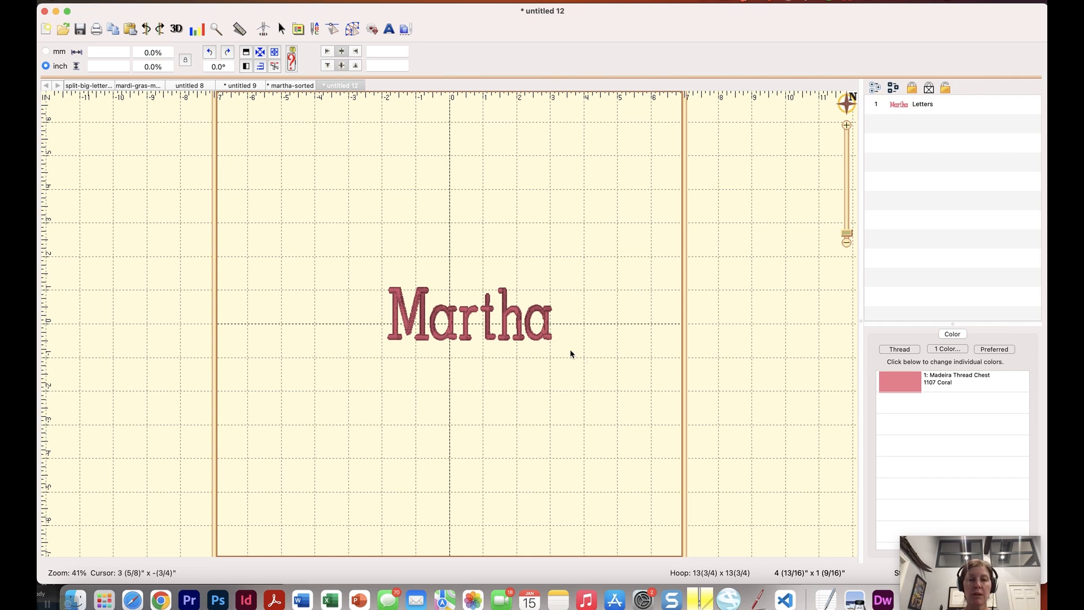
Search the Madeira Thread Chest threads by name for "blue" and recolor only the initial M with 1096 Duck Wing Blue.
{"action": "left_click", "coordinate": [418, 322]}
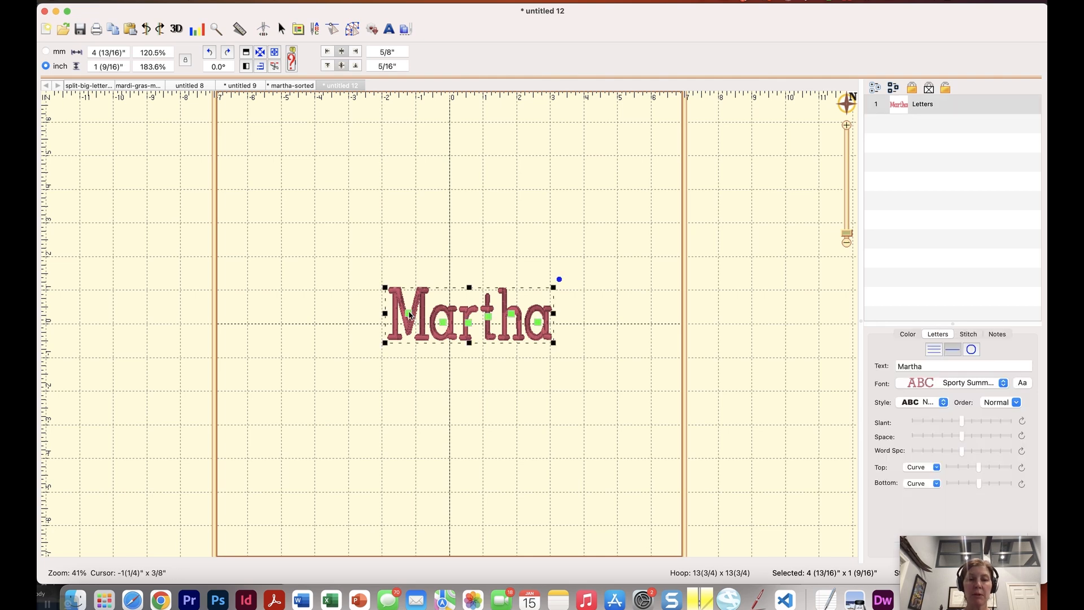
{"action": "left_click", "coordinate": [413, 317]}
{"action": "left_click", "coordinate": [900, 383]}
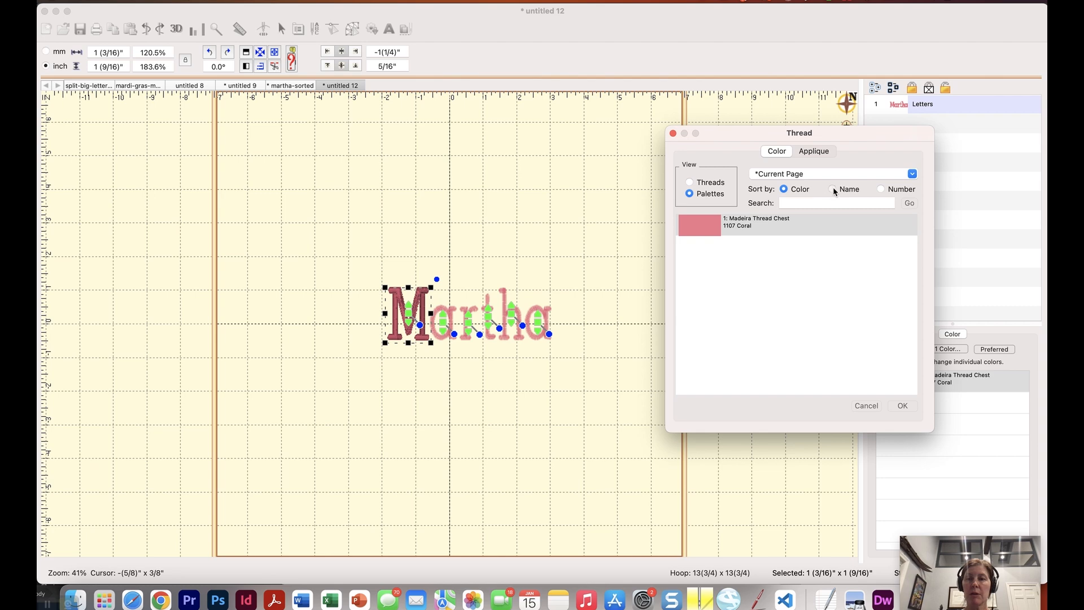
{"action": "left_click", "coordinate": [833, 189]}
{"action": "left_click", "coordinate": [822, 202]}
{"action": "type", "text": "bl"}
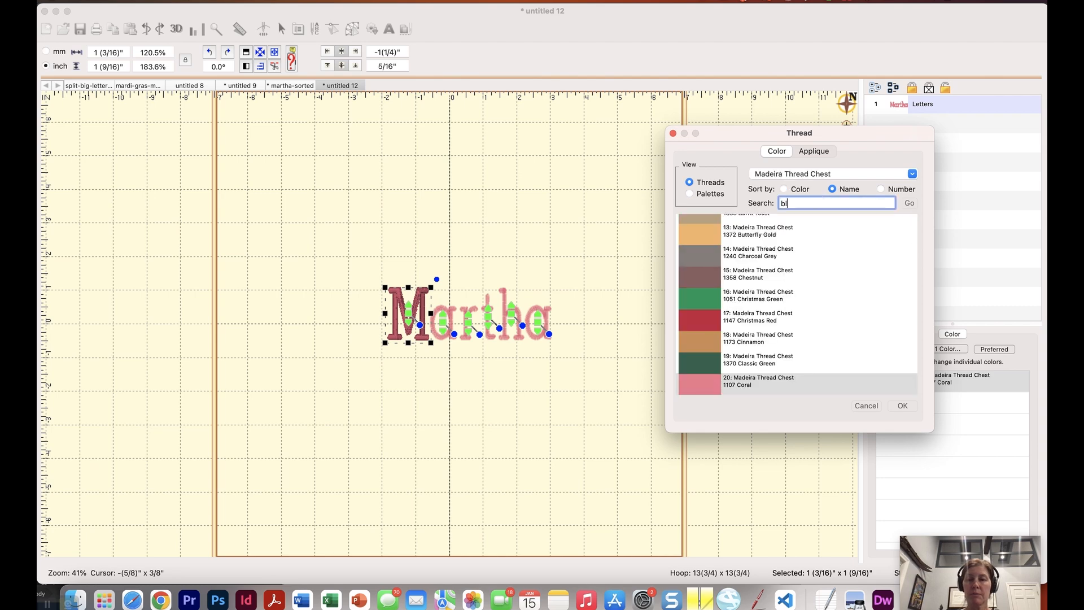
{"action": "type", "text": "ue"}
{"action": "left_click", "coordinate": [908, 204]}
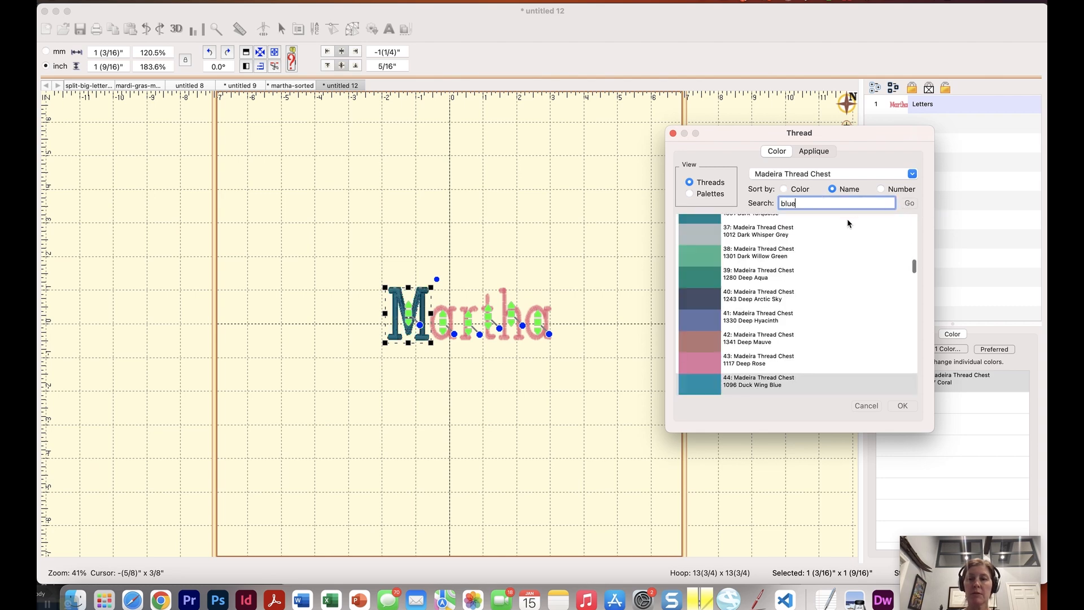
{"action": "left_click", "coordinate": [902, 406]}
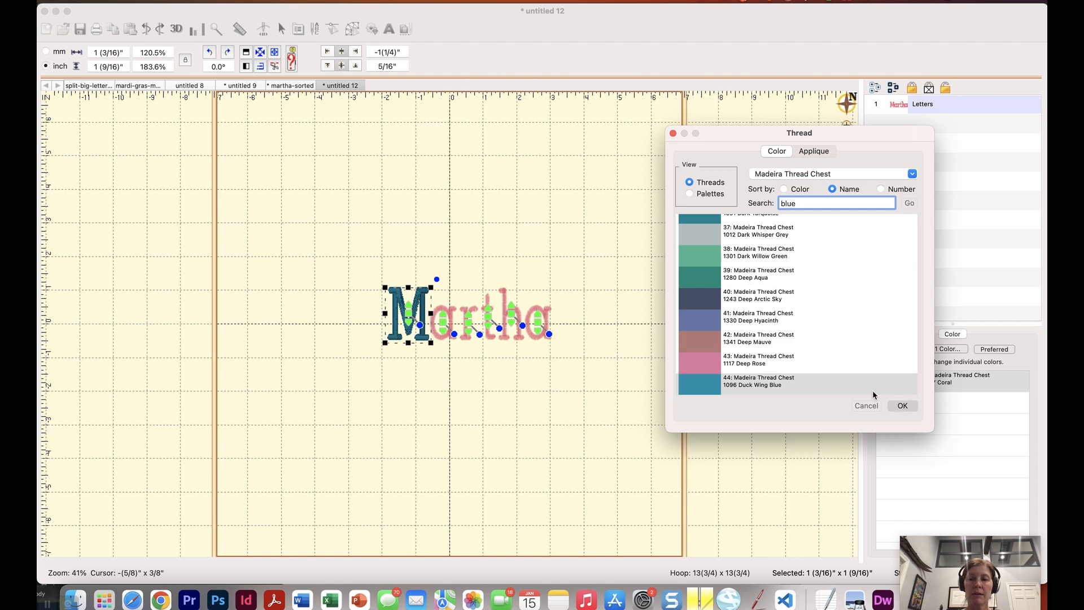
{"action": "left_click", "coordinate": [520, 371]}
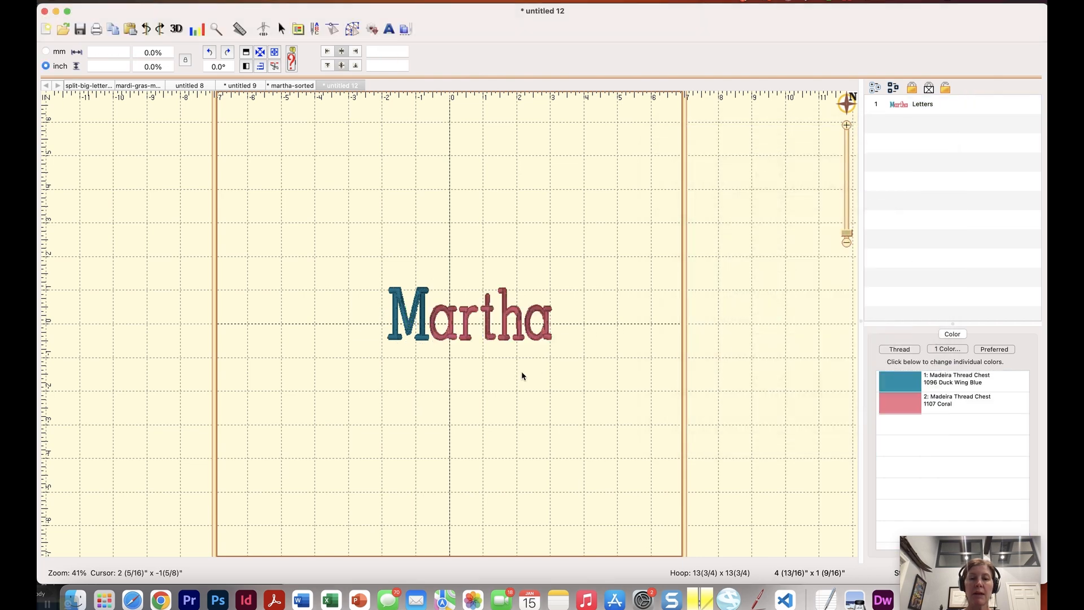
Recolor only the letter t with 1096 Duck Wing Blue from the current page's palette.
{"action": "left_click", "coordinate": [489, 324]}
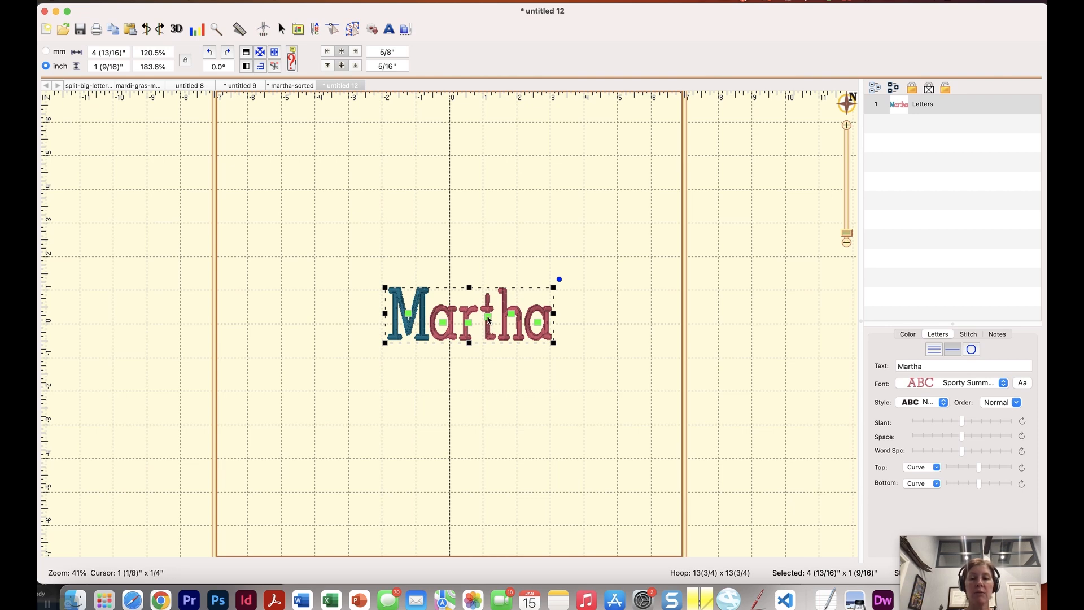
{"action": "left_click", "coordinate": [489, 319]}
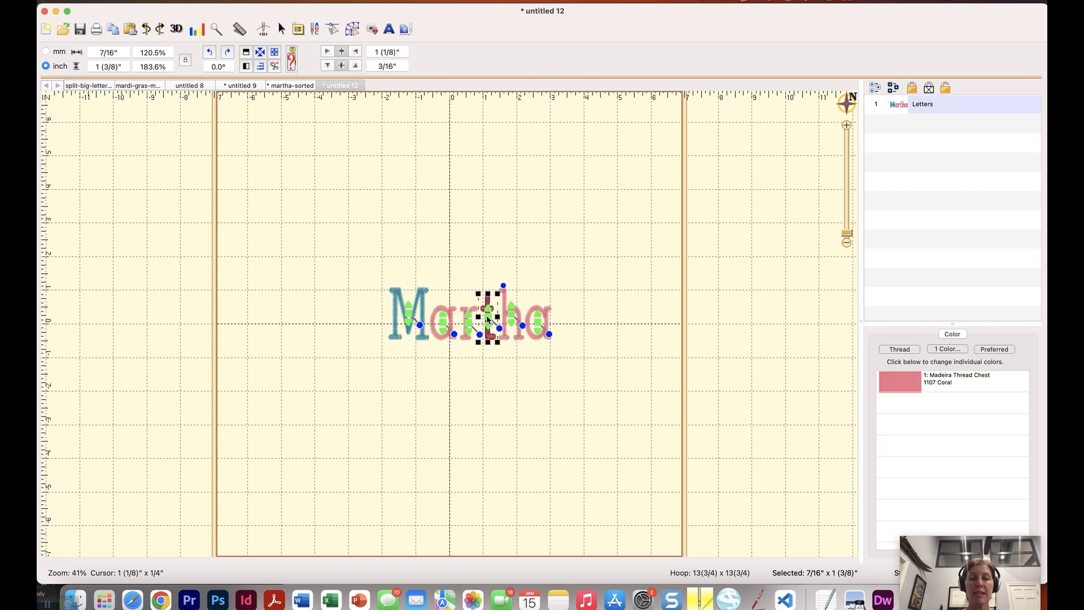
{"action": "left_click", "coordinate": [902, 377]}
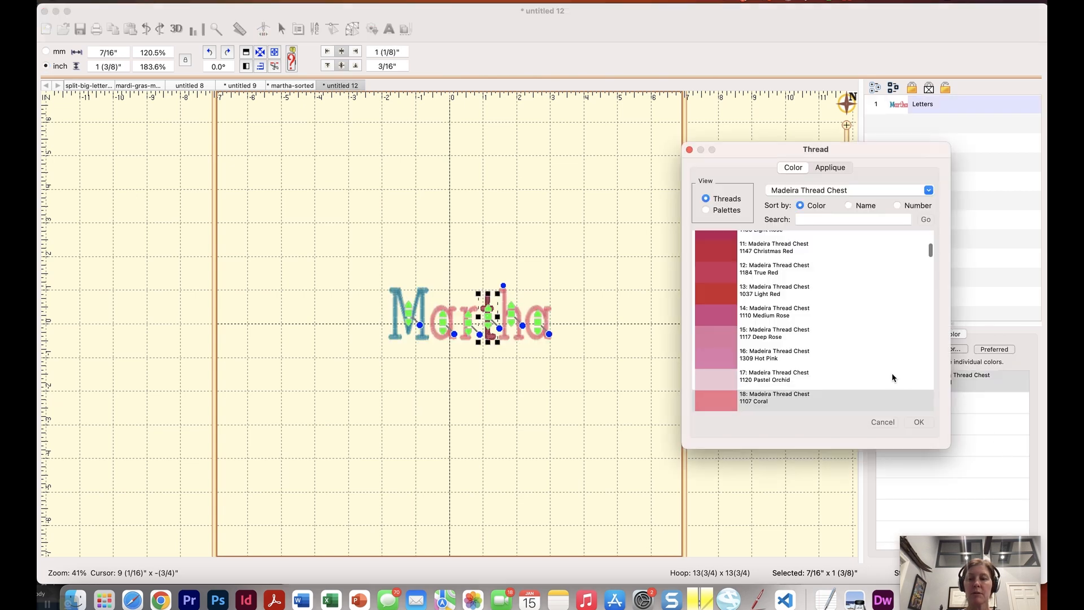
{"action": "left_click", "coordinate": [726, 212]}
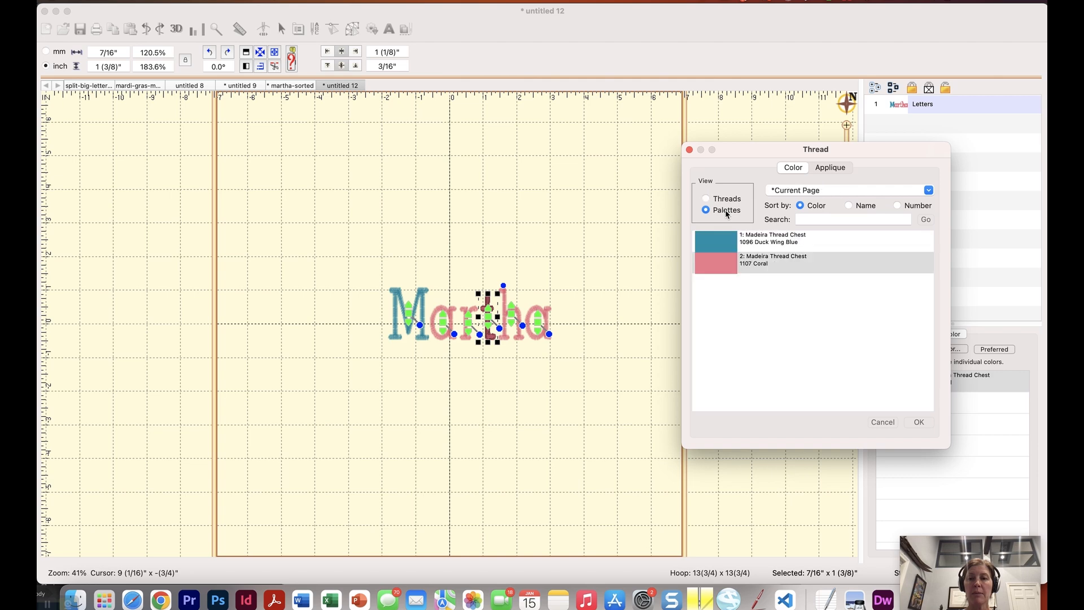
{"action": "left_click", "coordinate": [725, 243]}
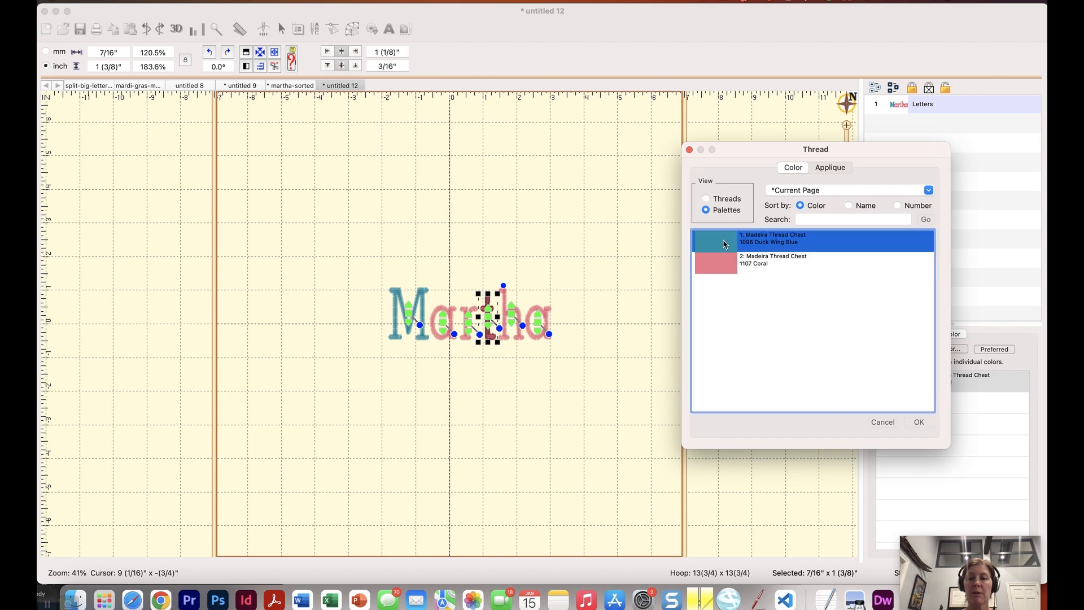
{"action": "left_click", "coordinate": [919, 422]}
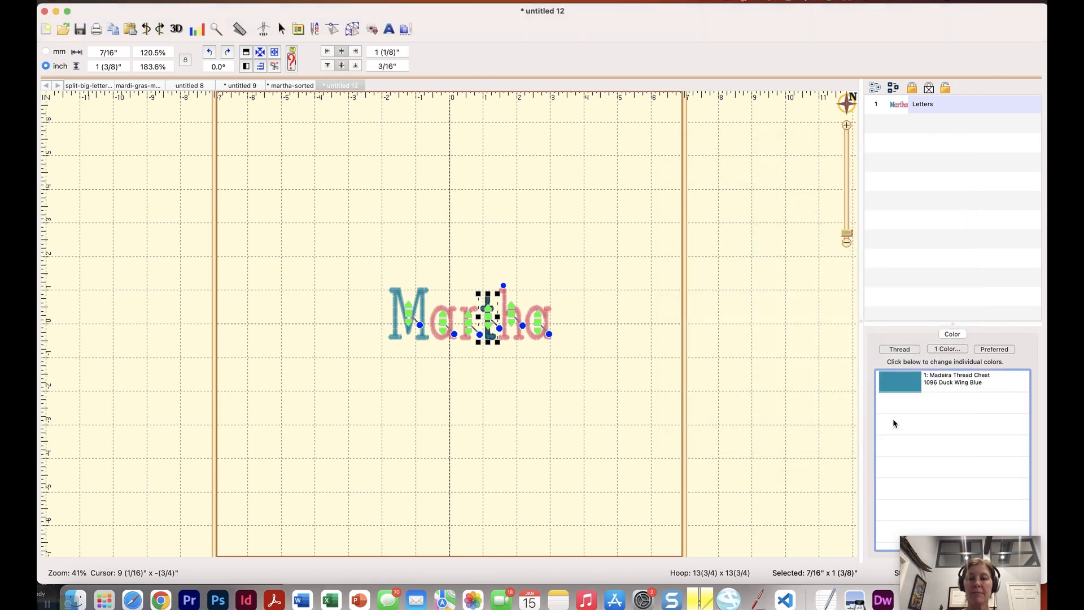
{"action": "left_click", "coordinate": [633, 281]}
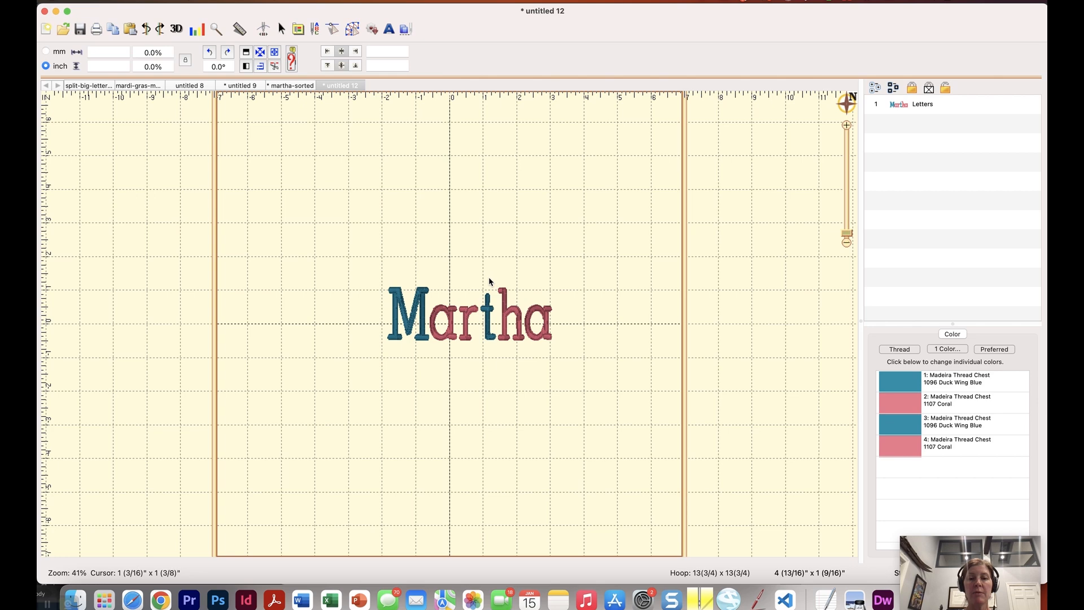
Search the Madeira Thread Chest threads by name for "purple" and recolor only the first letter a with 1122 Dark Purple.
{"action": "left_click", "coordinate": [452, 326]}
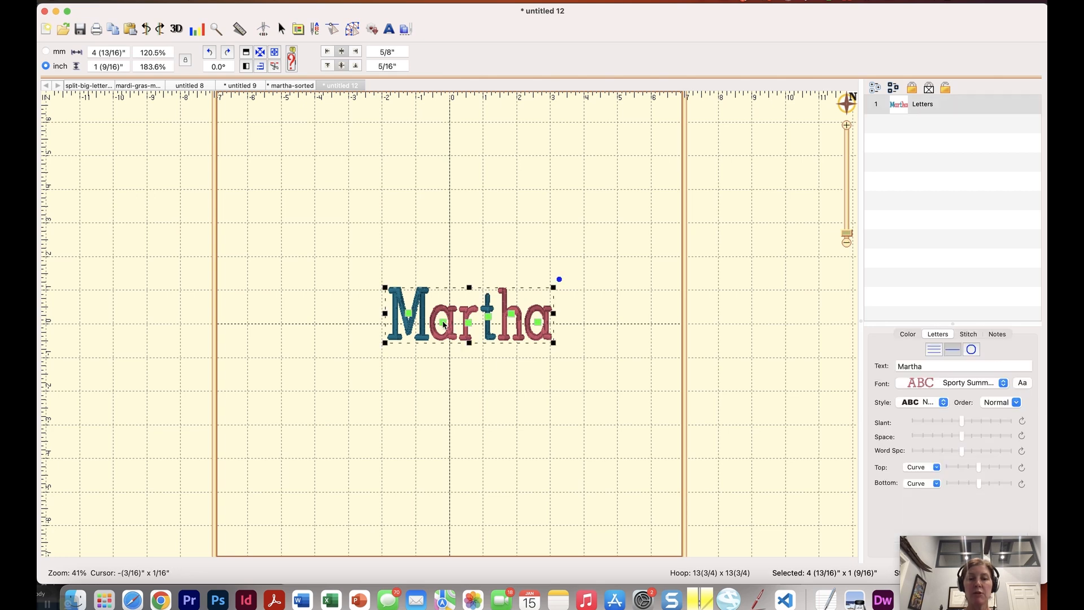
{"action": "left_click", "coordinate": [444, 327]}
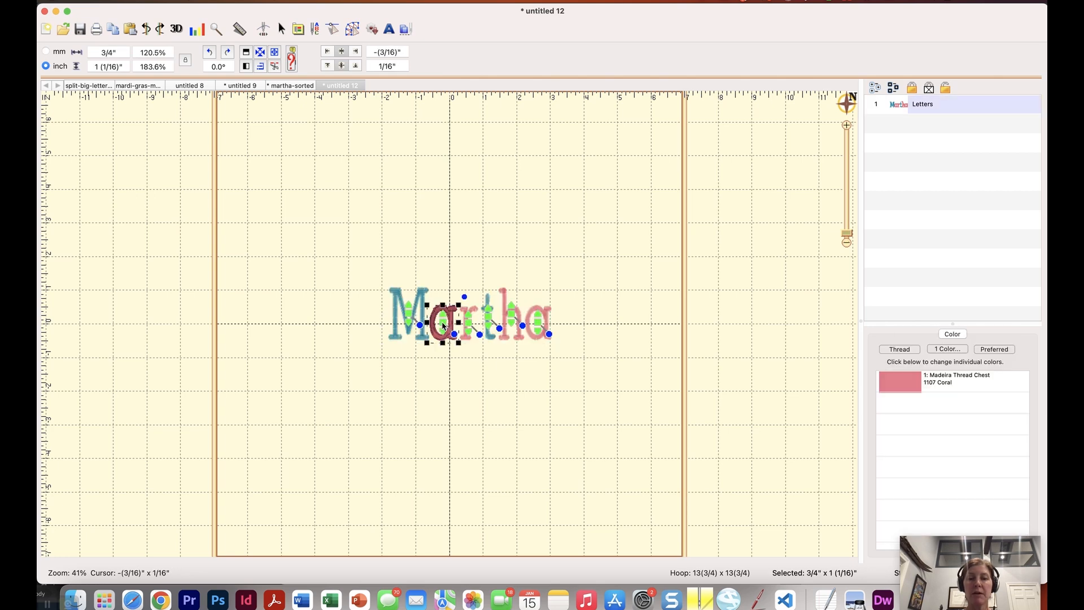
{"action": "left_click", "coordinate": [908, 390]}
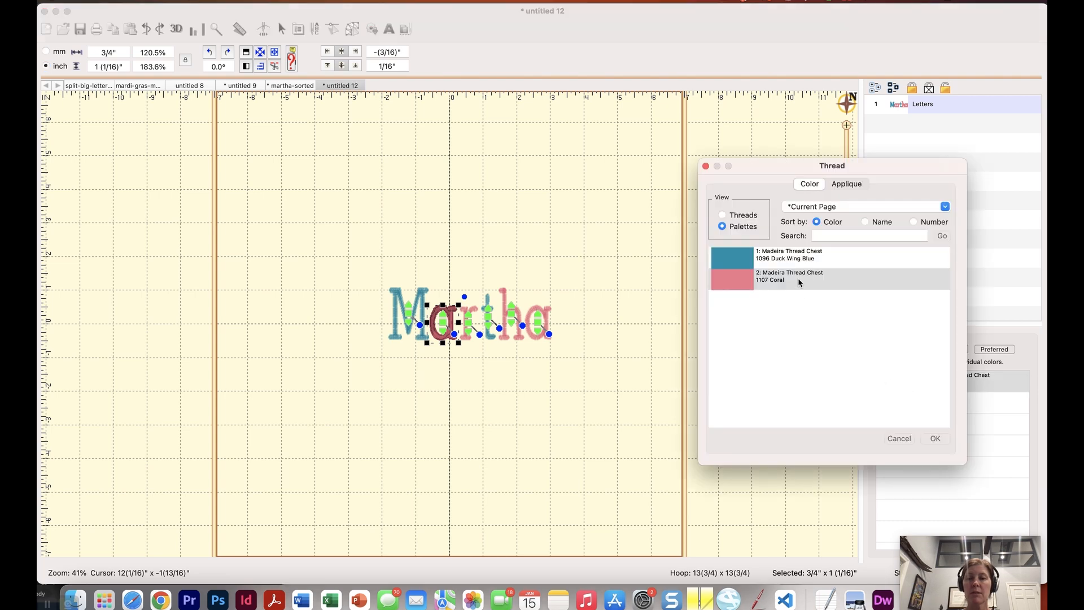
{"action": "left_click", "coordinate": [867, 224]}
{"action": "left_click", "coordinate": [869, 232]}
{"action": "type", "text": "purple"}
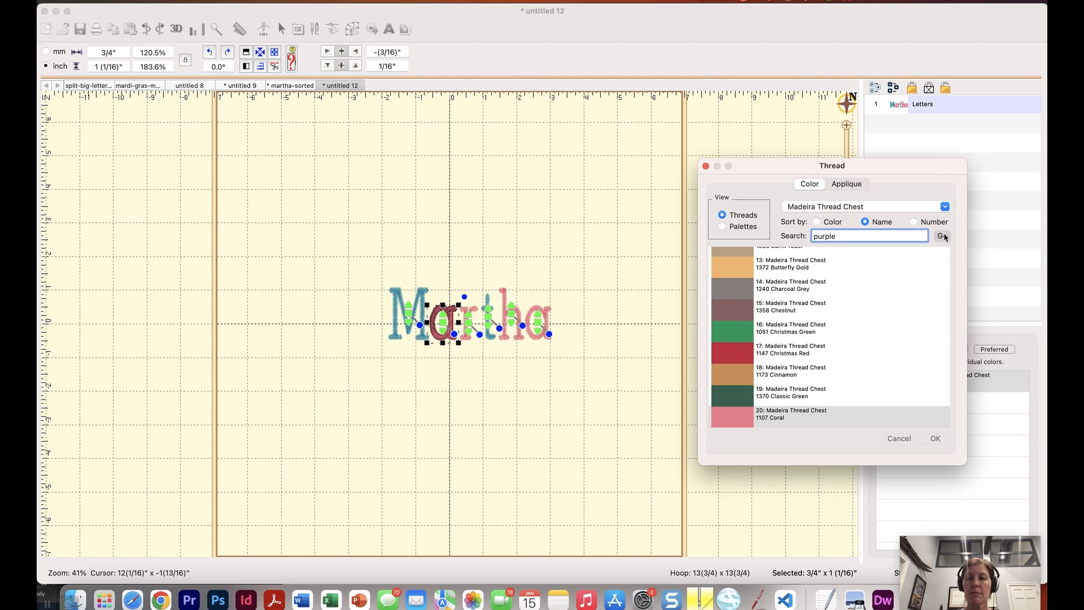
{"action": "left_click", "coordinate": [943, 236]}
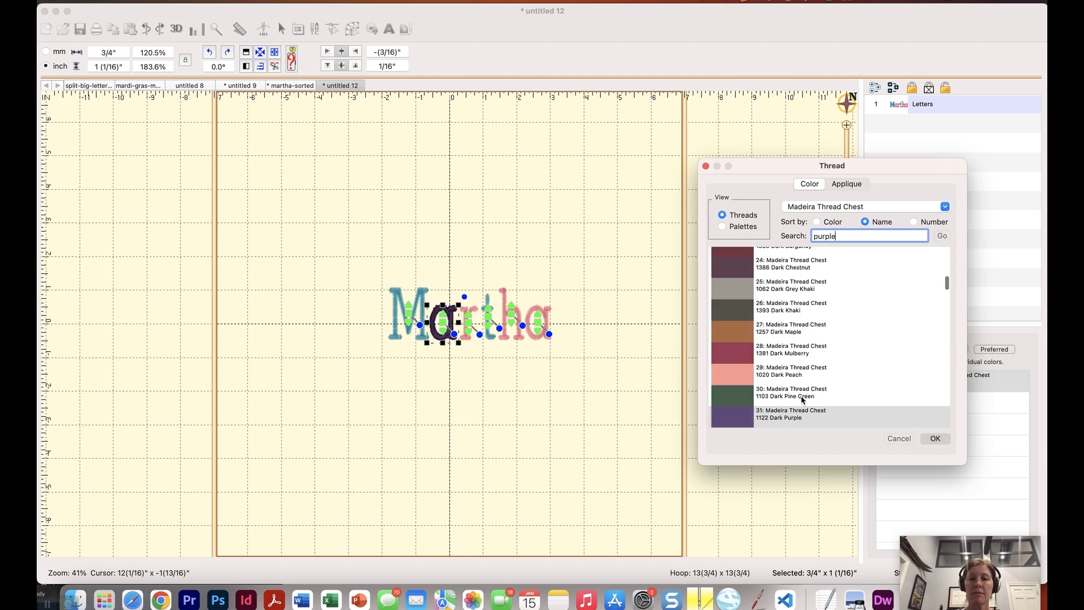
{"action": "key", "text": "Return"}
{"action": "left_click", "coordinate": [561, 333]}
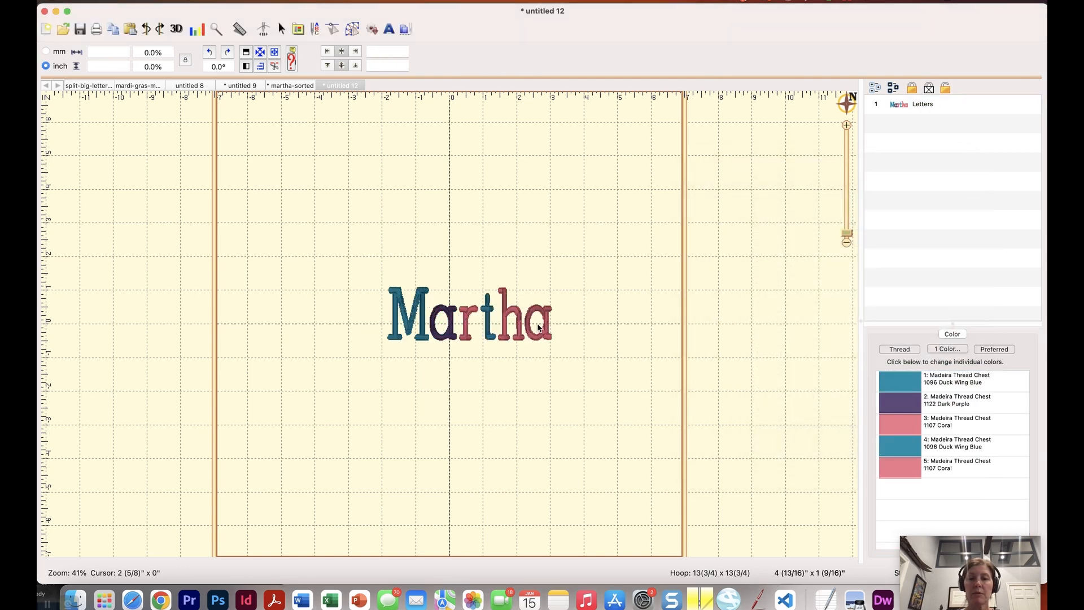
Recolor only the final letter a with 1122 Dark Purple from the current page's palette.
{"action": "left_click", "coordinate": [540, 327]}
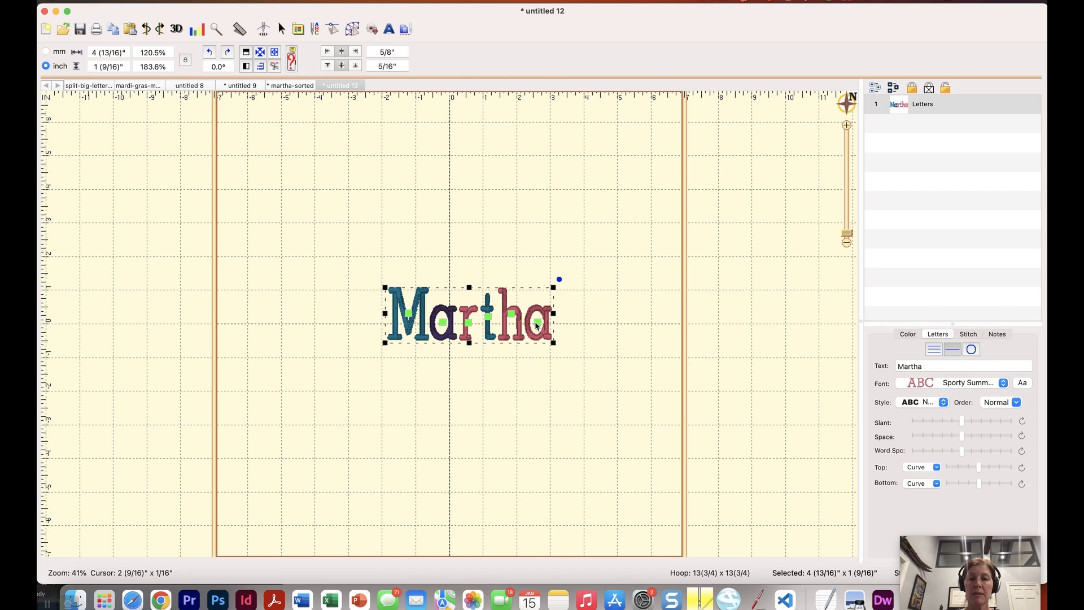
{"action": "left_click", "coordinate": [539, 326]}
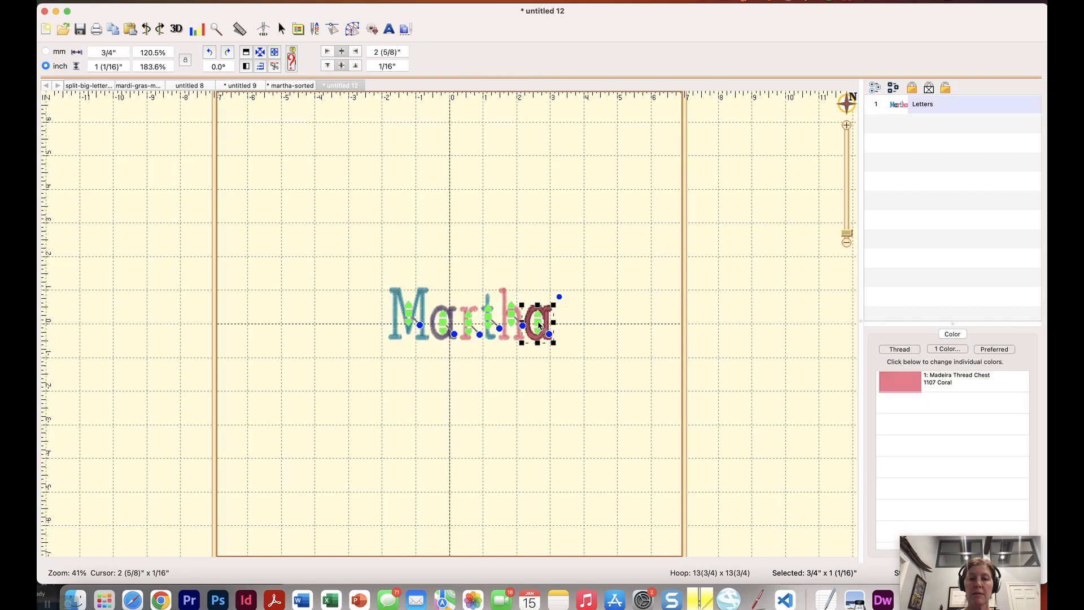
{"action": "double_click", "coordinate": [894, 379]}
{"action": "left_click", "coordinate": [754, 246]}
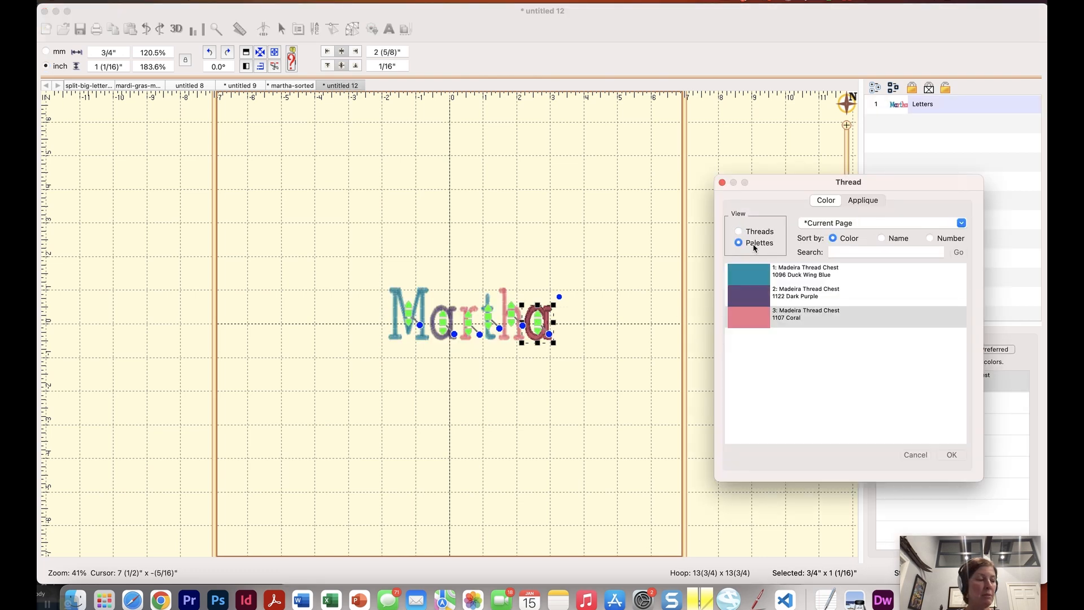
{"action": "left_click", "coordinate": [744, 300]}
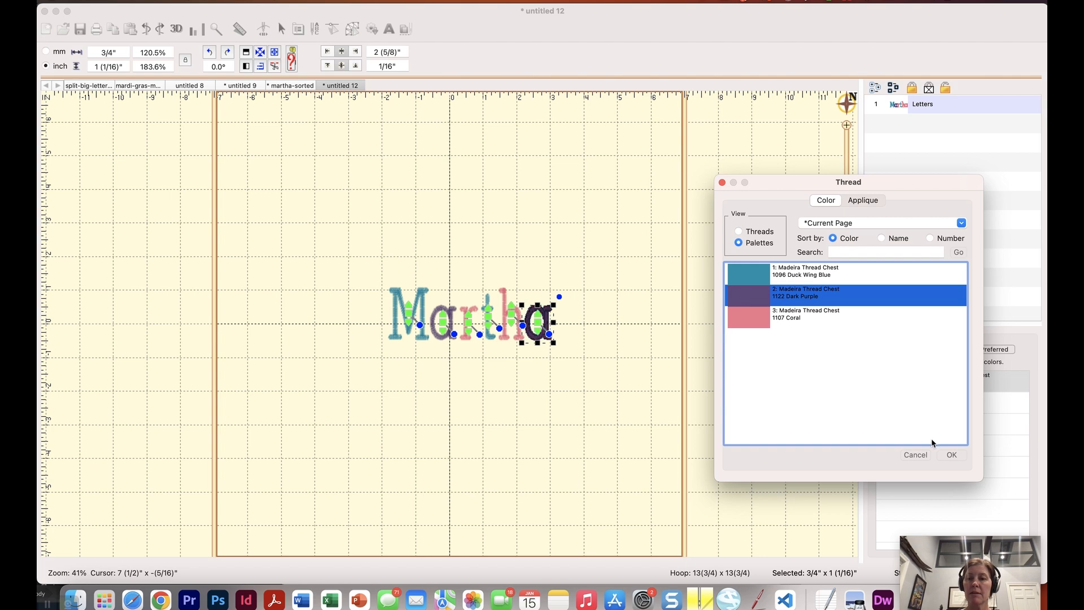
{"action": "key", "text": "Return"}
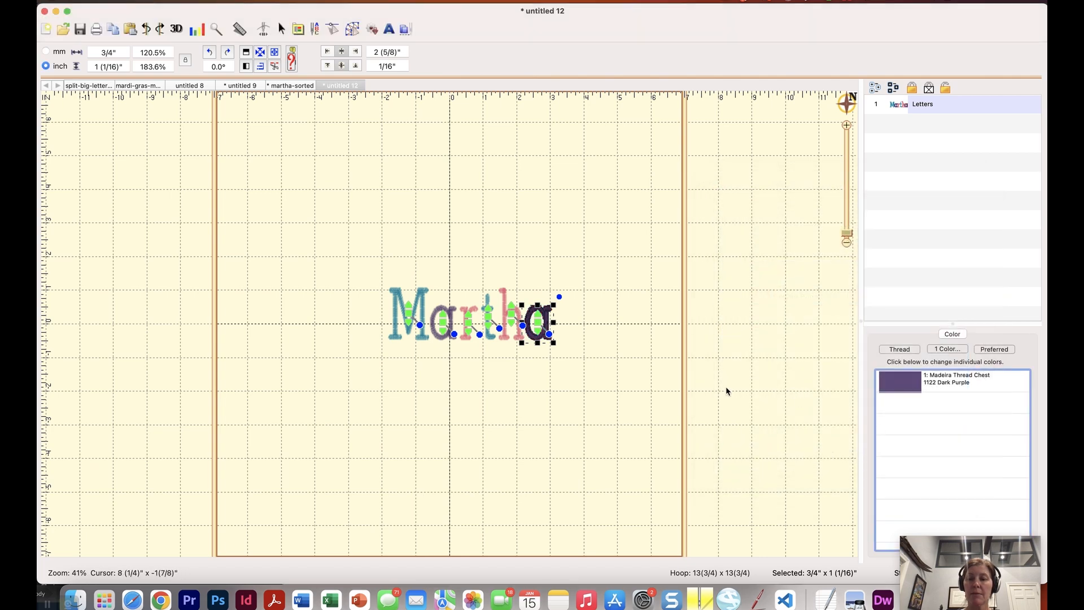
{"action": "left_click", "coordinate": [564, 256]}
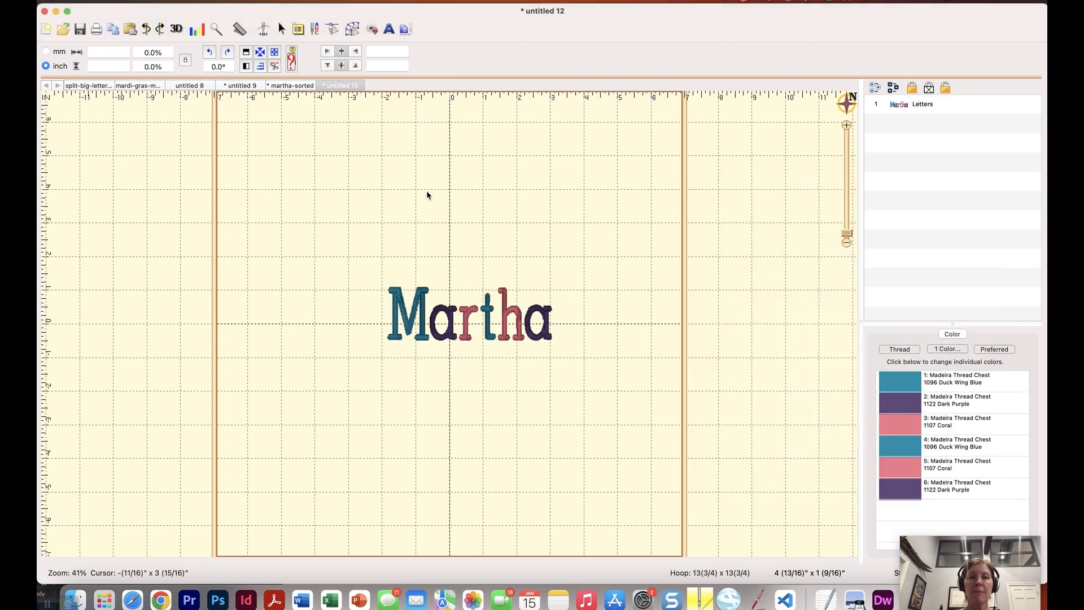
Run the stitch simulator and scrub through the color blocks to examine the order in which the letters sew.
{"action": "left_click", "coordinate": [266, 31]}
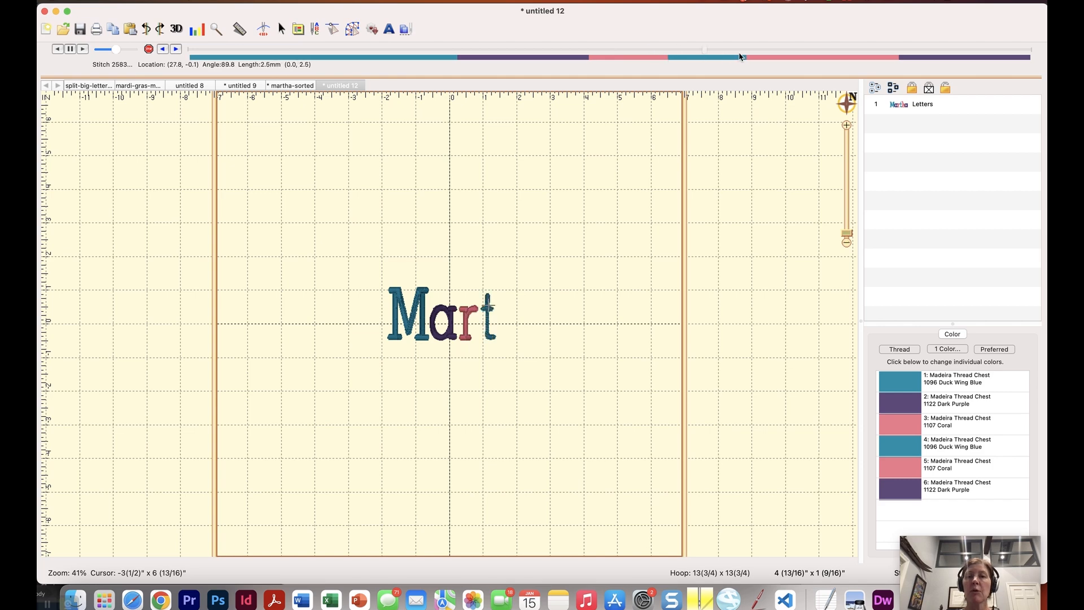
{"action": "left_click", "coordinate": [475, 56]}
{"action": "left_click", "coordinate": [431, 58]}
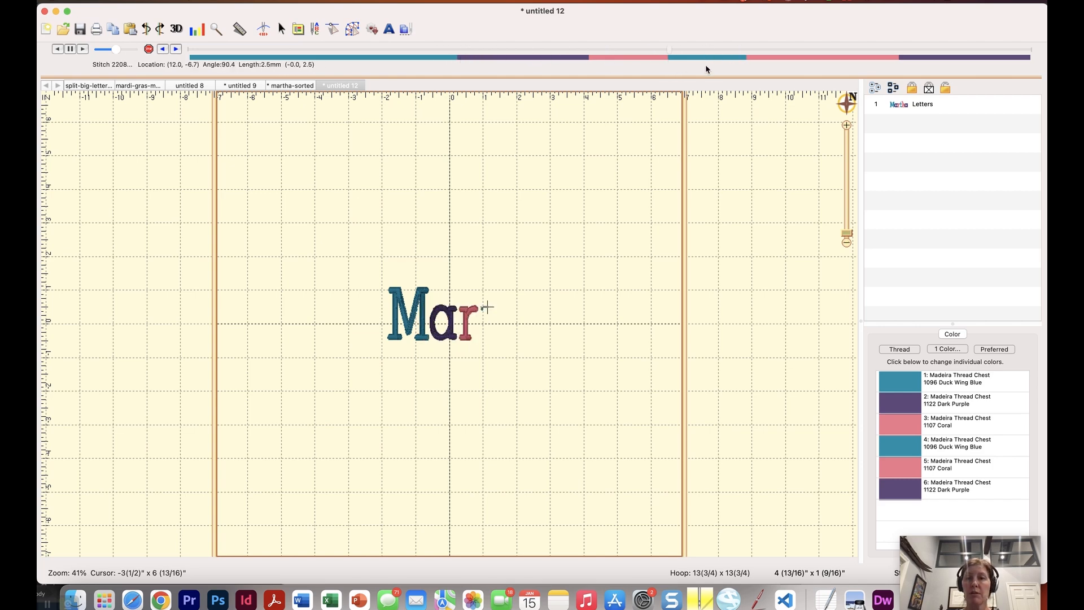
{"action": "left_click", "coordinate": [639, 57]}
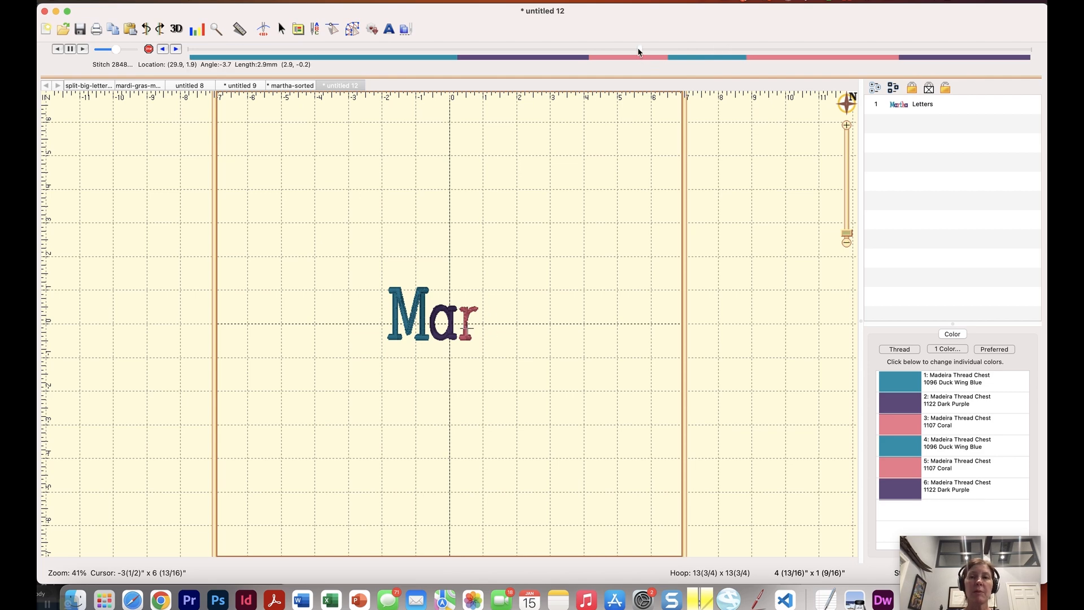
Rewind and pause the stitch simulation, and color sort the multicolored name into a new view.
{"action": "left_click_drag", "start_coordinate": [384, 60], "coordinate": [172, 46]}
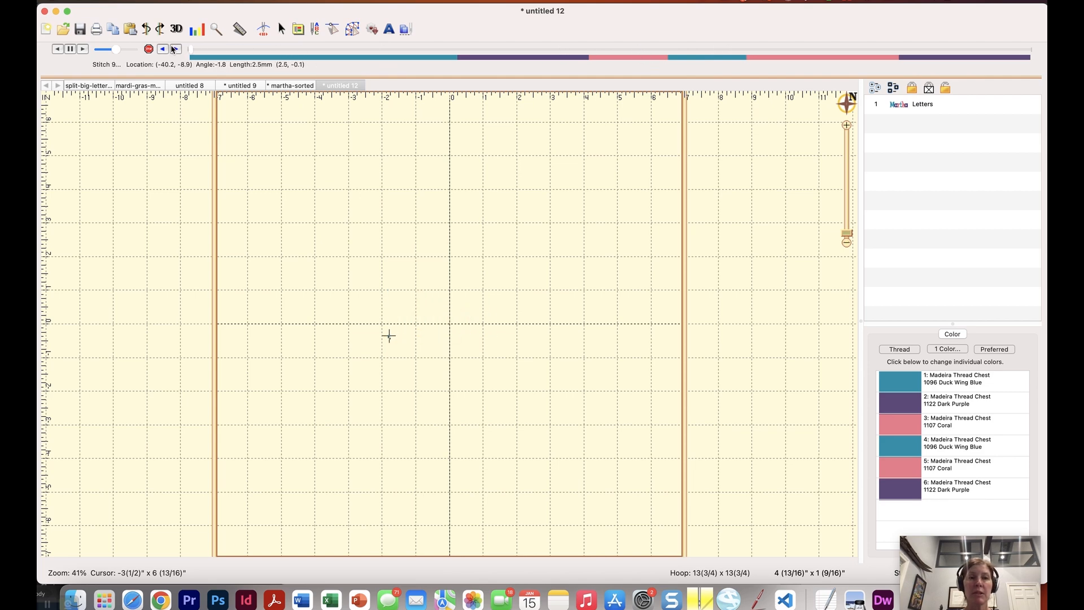
{"action": "left_click", "coordinate": [71, 50]}
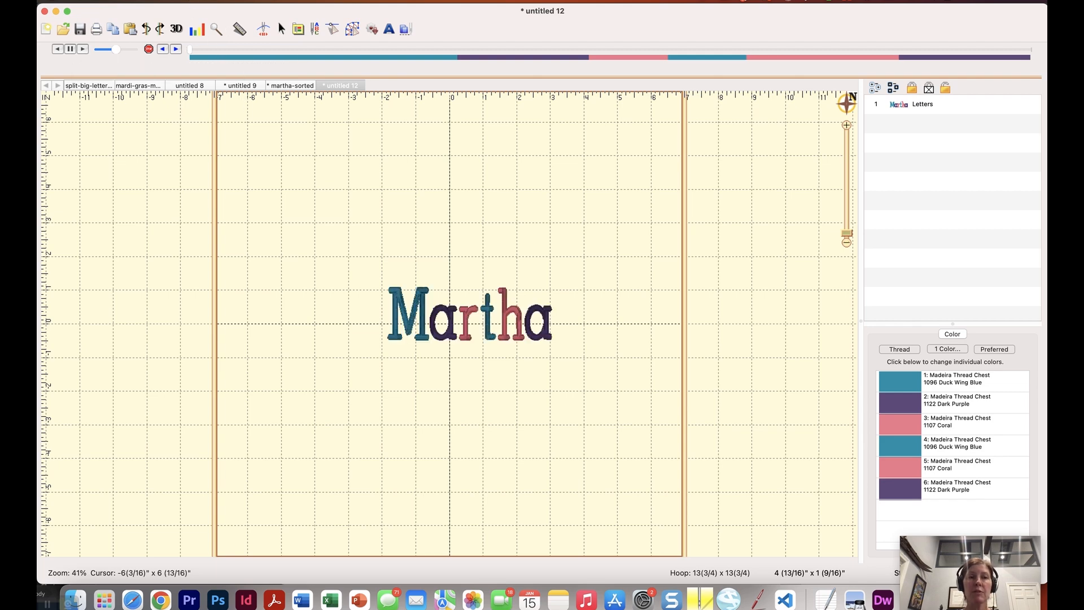
{"action": "left_click", "coordinate": [193, 29]}
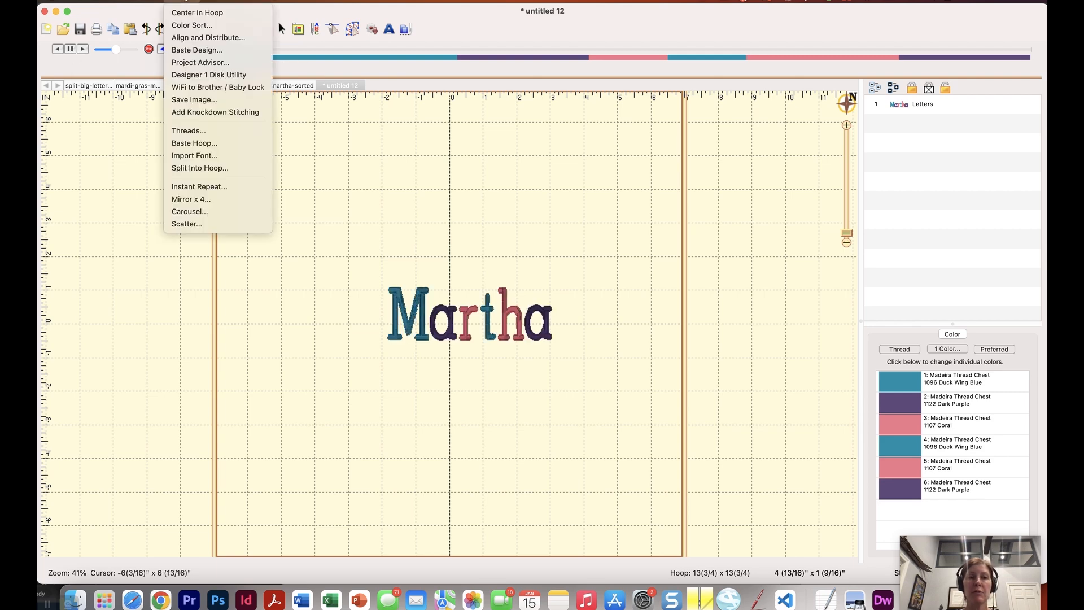
{"action": "left_click", "coordinate": [187, 28]}
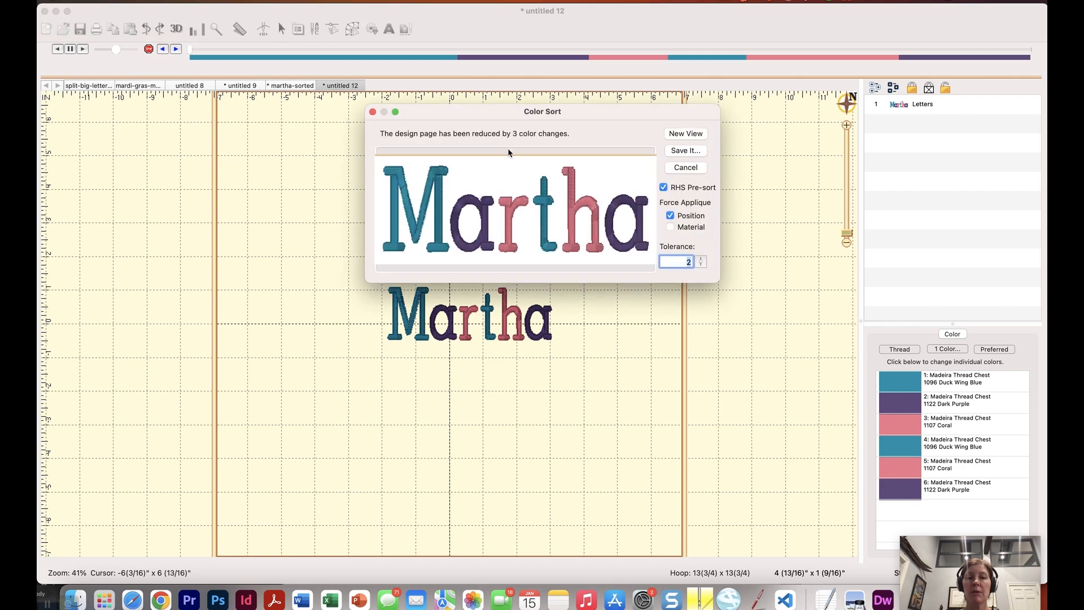
{"action": "left_click", "coordinate": [687, 134]}
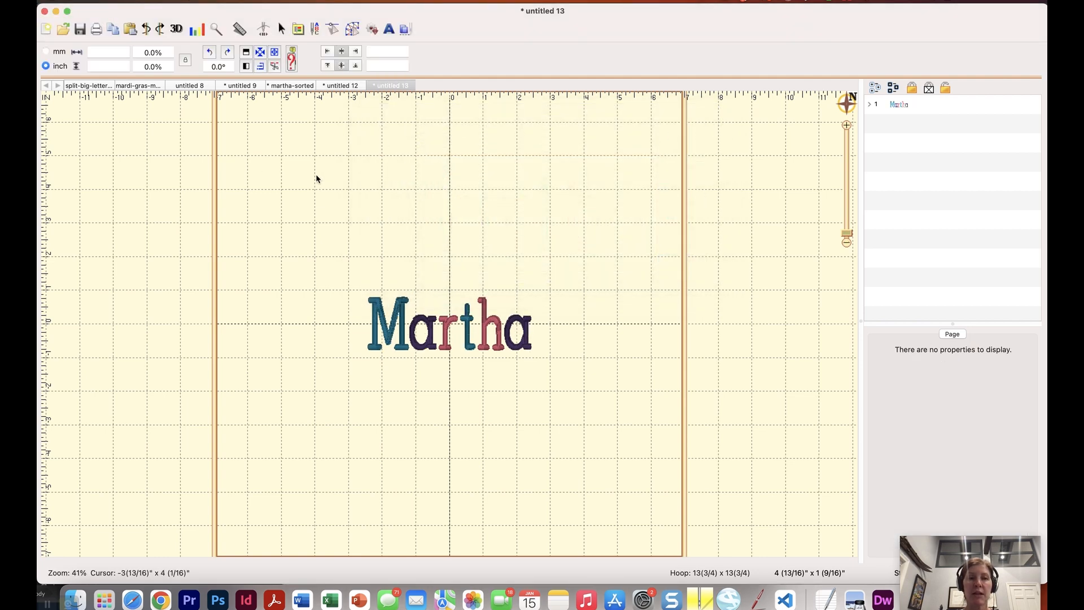
Run the stitch simulator on the color-sorted copy, scrub through its color blocks to examine the sewing order, and exit the simulator.
{"action": "left_click", "coordinate": [264, 29]}
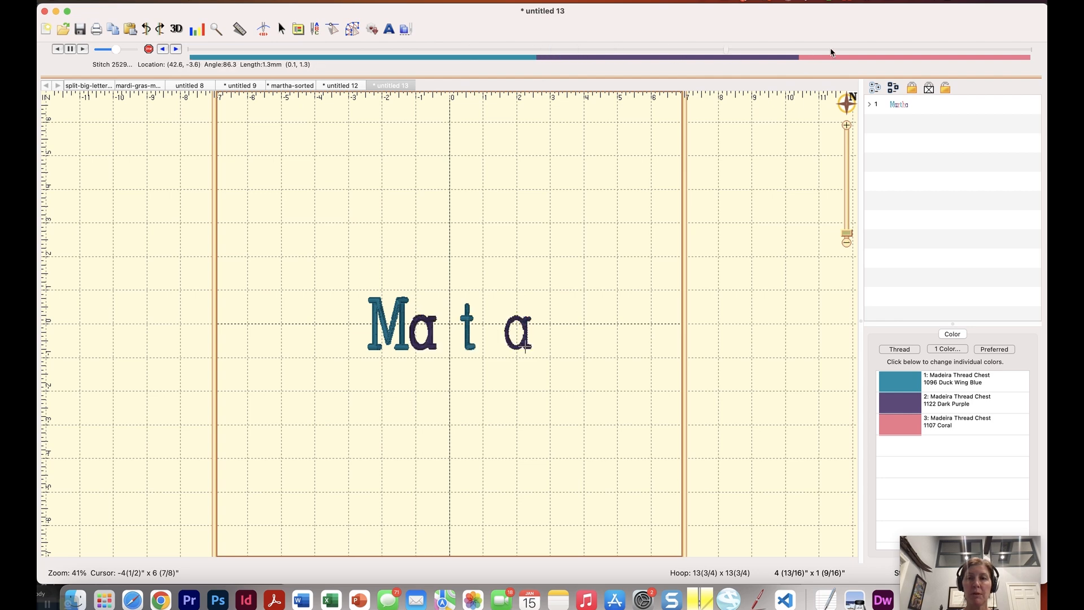
{"action": "left_click", "coordinate": [770, 49]}
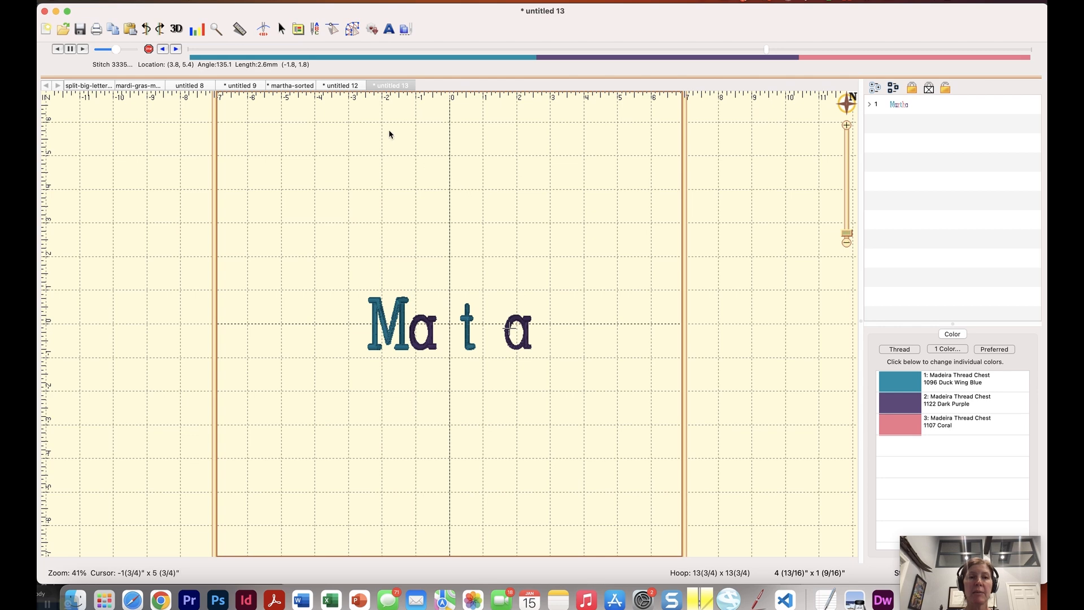
{"action": "left_click", "coordinate": [265, 29]}
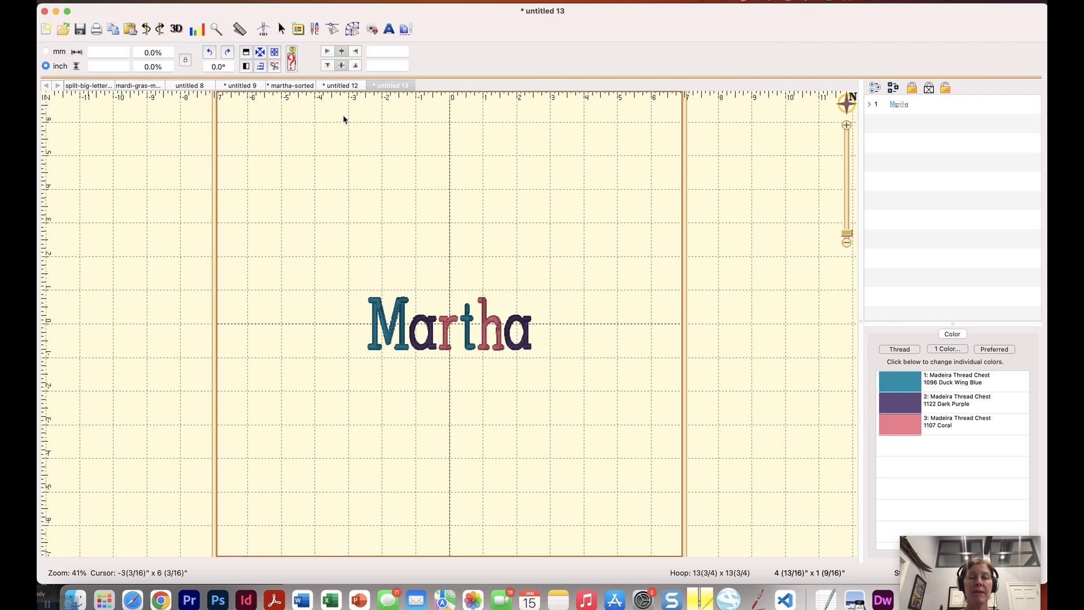